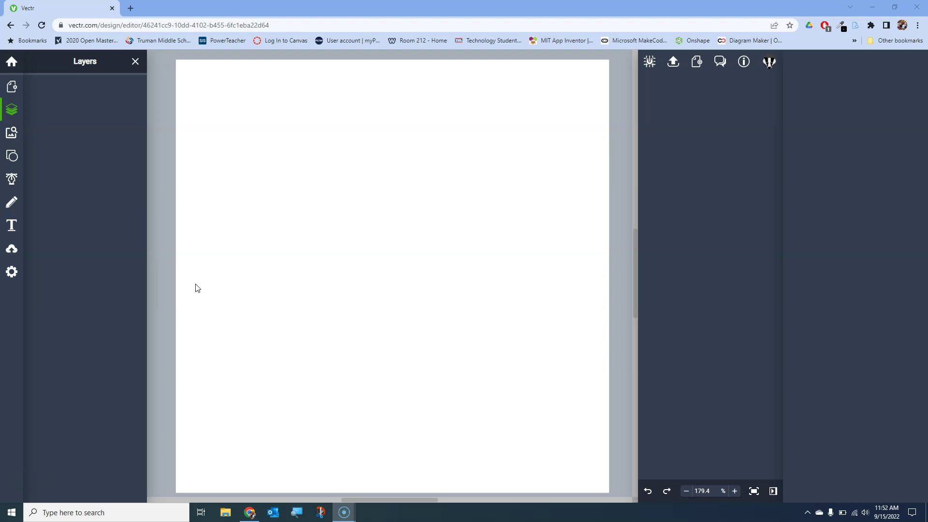
# - Draw a straight horizontal line with the Pen tool across the upper part of the page
pyautogui.click(192, 286)
pyautogui.click(118, 264)
pyautogui.click(12, 186)
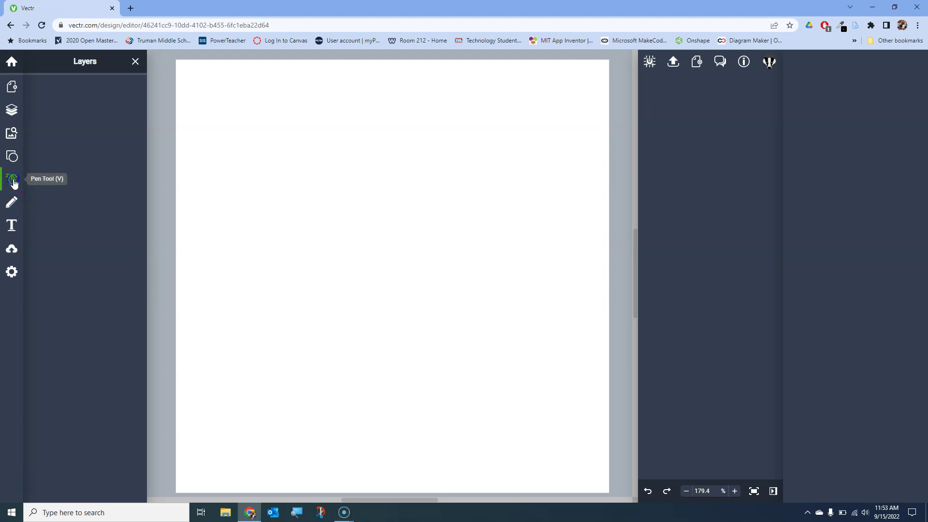
pyautogui.click(179, 192)
pyautogui.moveTo(179, 194); pyautogui.dragTo(559, 191)
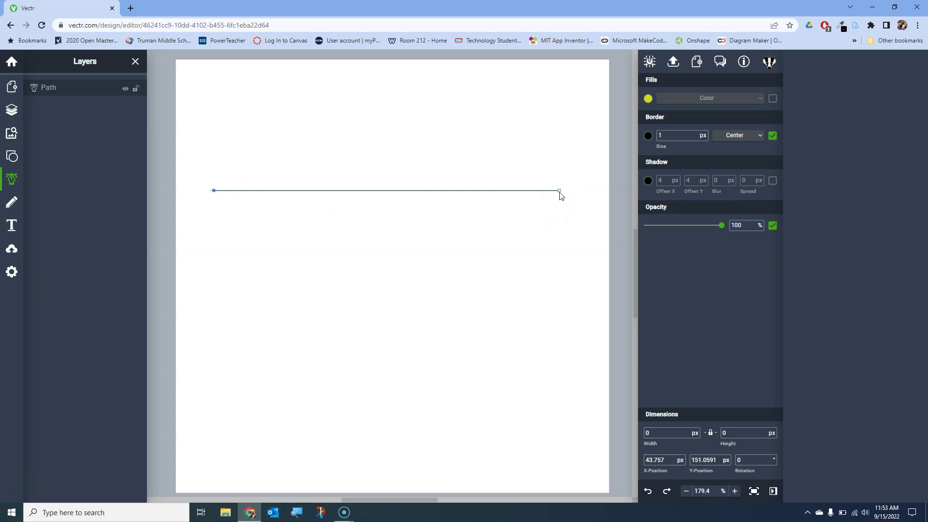
pyautogui.click(559, 191)
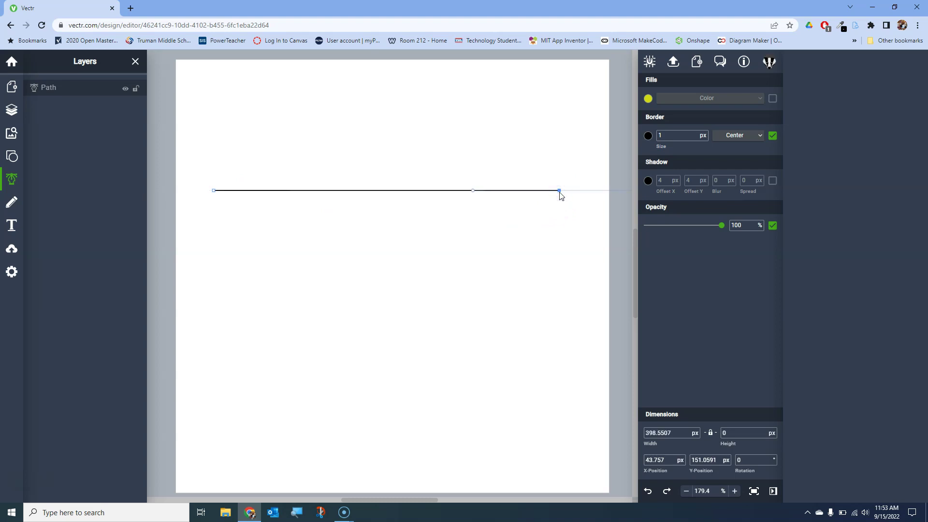
pyautogui.moveTo(559, 192); pyautogui.dragTo(576, 285)
pyautogui.press('Escape')
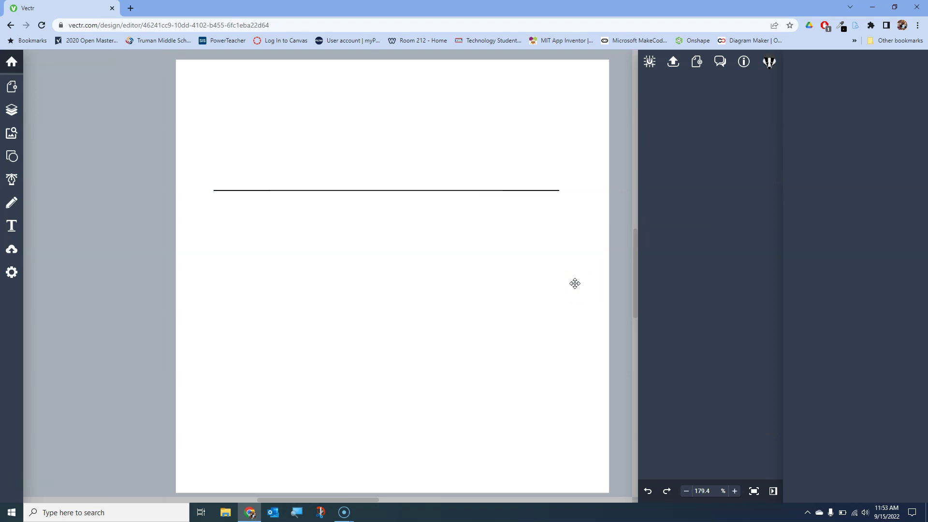
pyautogui.moveTo(575, 283)
pyautogui.mouseDown()
pyautogui.moveTo(556, 273)
pyautogui.moveTo(556, 284)
pyautogui.moveTo(451, 268)
pyautogui.mouseUp()
pyautogui.moveTo(450, 275)
pyautogui.mouseDown()
pyautogui.moveTo(362, 282)
pyautogui.moveTo(179, 234)
pyautogui.moveTo(14, 164)
pyautogui.mouseUp()
# - Place a square below the line and stretch it into a thin bar as wide as the line
pyautogui.click(13, 159)
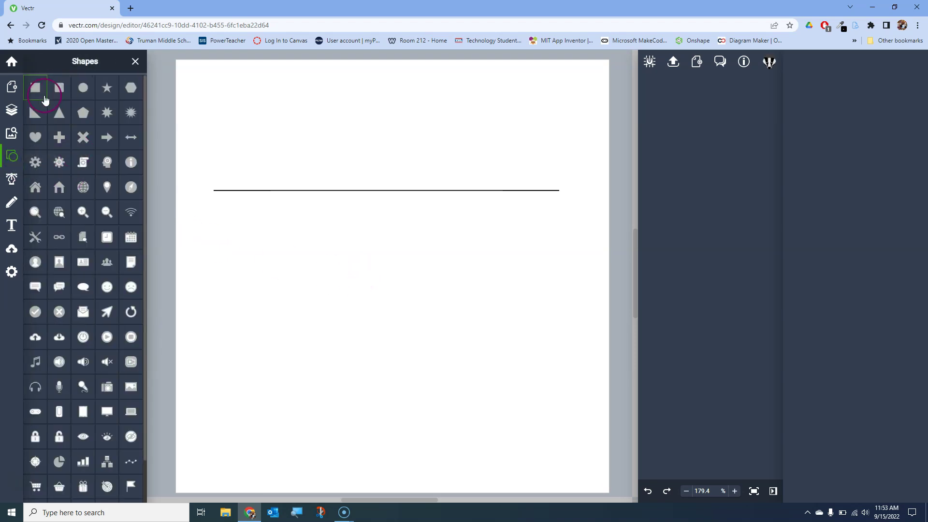
pyautogui.moveTo(36, 88); pyautogui.dragTo(262, 238)
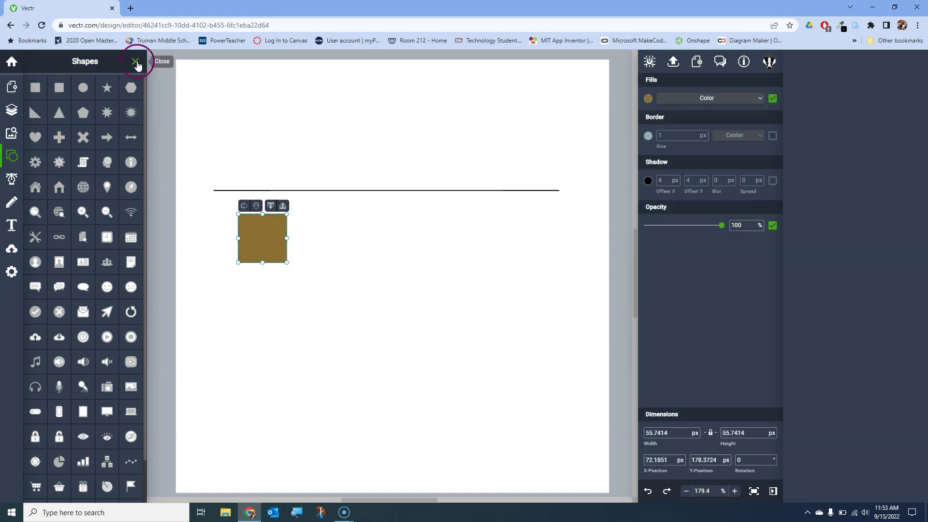
pyautogui.moveTo(240, 240); pyautogui.dragTo(213, 239)
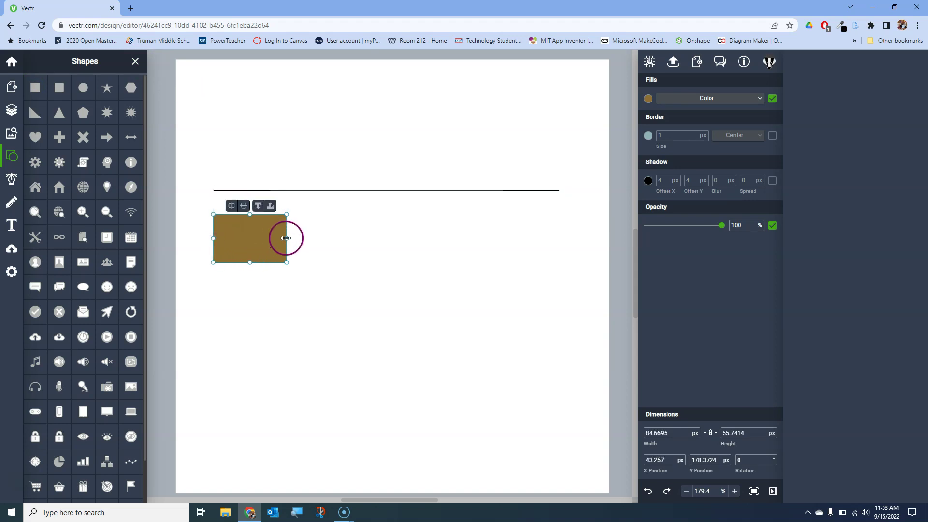
pyautogui.moveTo(286, 238); pyautogui.dragTo(560, 237)
pyautogui.moveTo(387, 263); pyautogui.dragTo(391, 220)
# - Give the bar a black fill
pyautogui.click(408, 206)
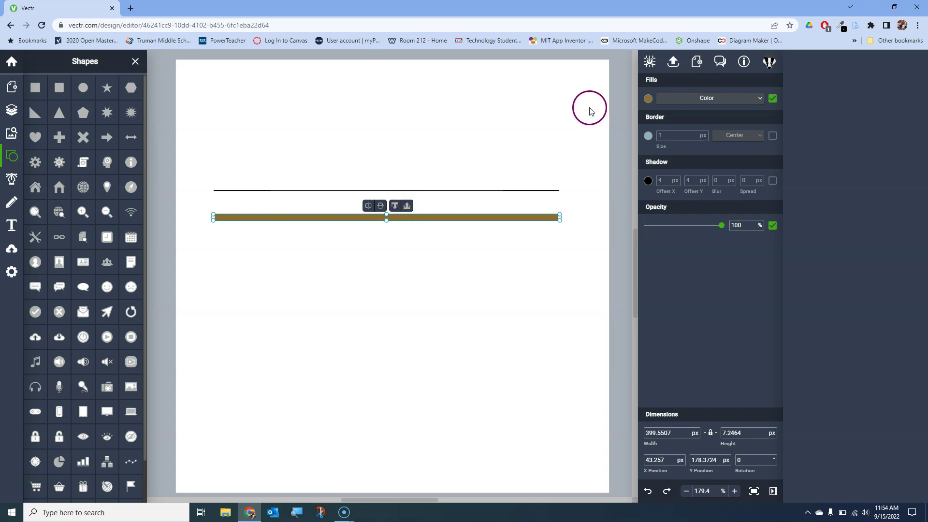
pyautogui.click(647, 98)
pyautogui.moveTo(599, 116); pyautogui.dragTo(493, 166)
pyautogui.click(594, 255)
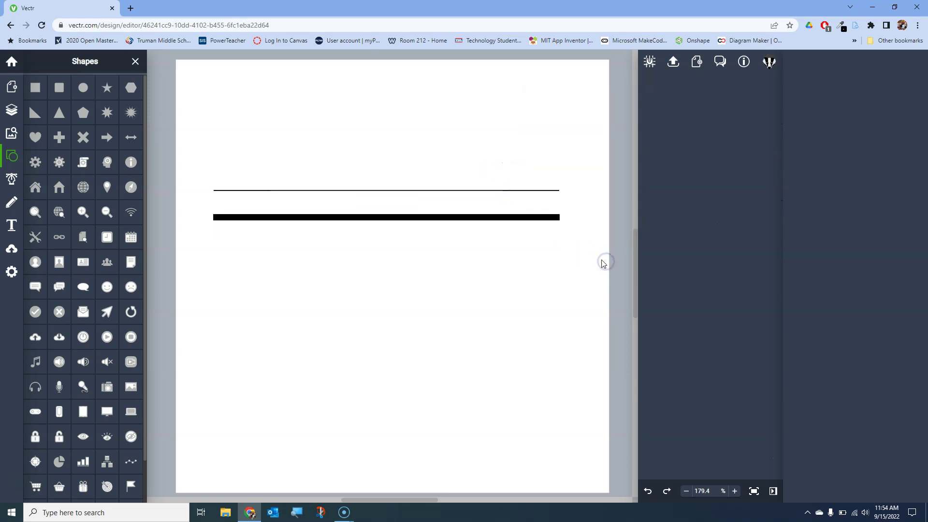
pyautogui.moveTo(569, 256); pyautogui.dragTo(413, 256)
pyautogui.click(136, 63)
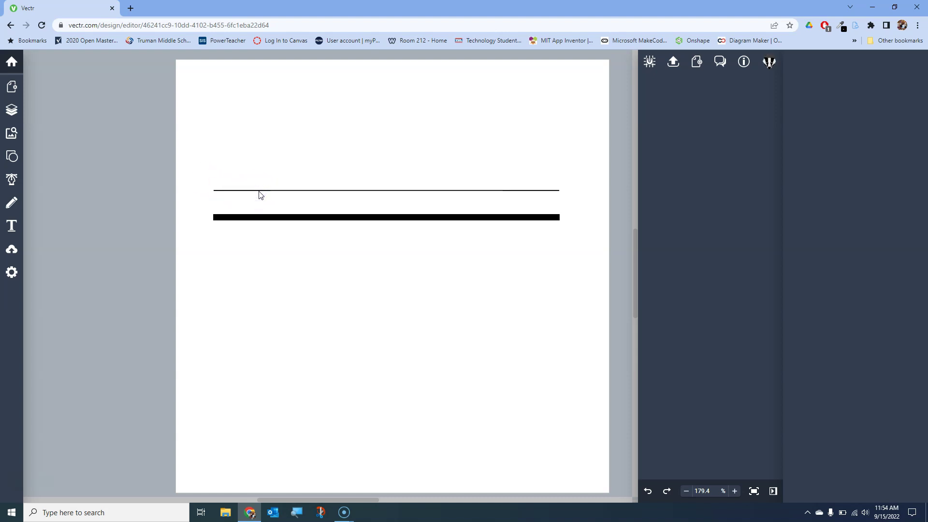
# - Delete the thin line's Path layer from the Layers list
pyautogui.click(11, 109)
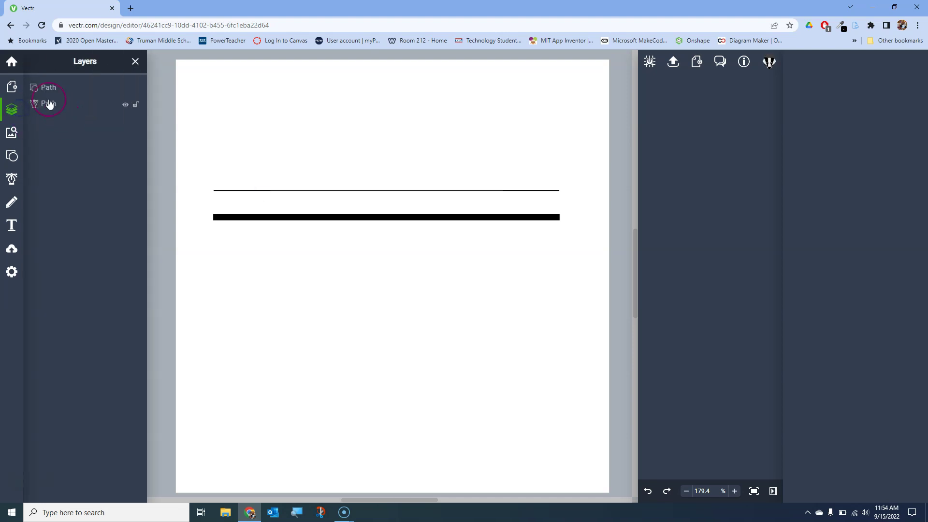
pyautogui.click(48, 105)
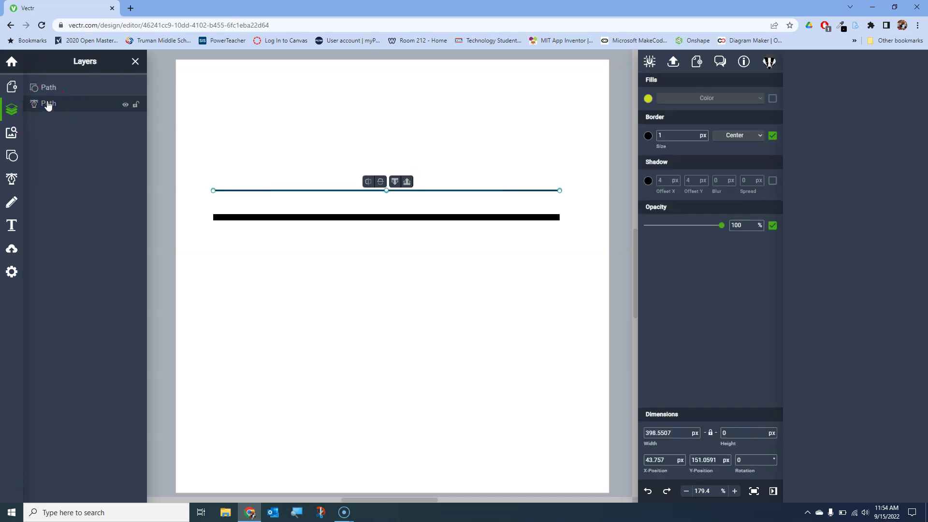
pyautogui.press('Delete')
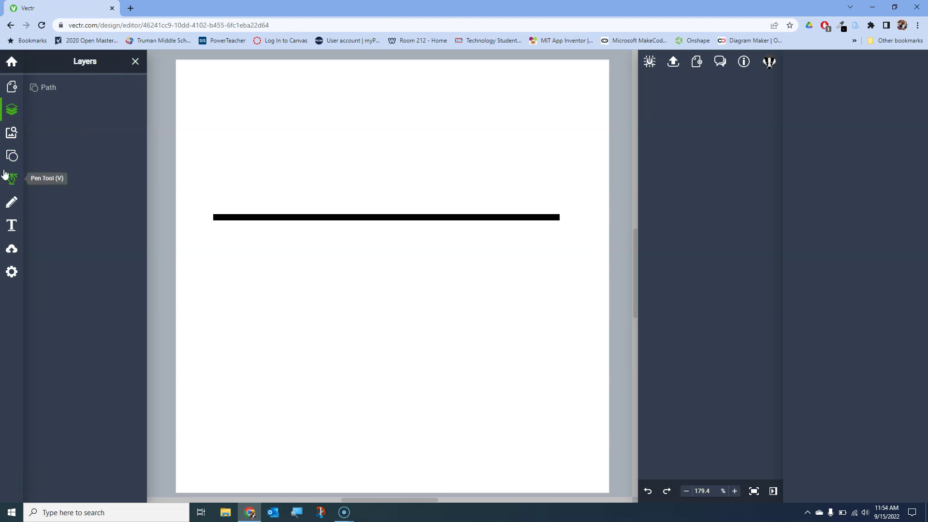
# - Add a square, flatten it to about 42 × 18 px, and place it over the bar's left end
pyautogui.click(12, 156)
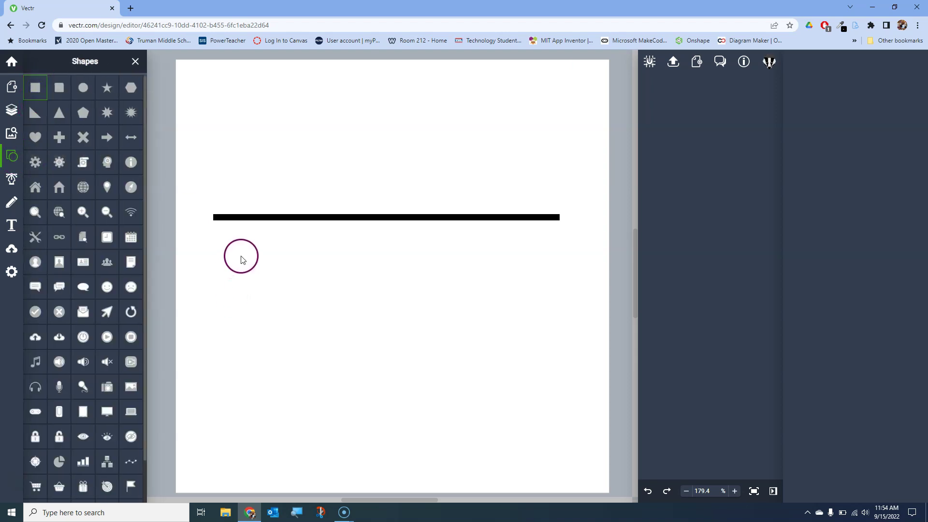
pyautogui.click(245, 260)
pyautogui.click(135, 62)
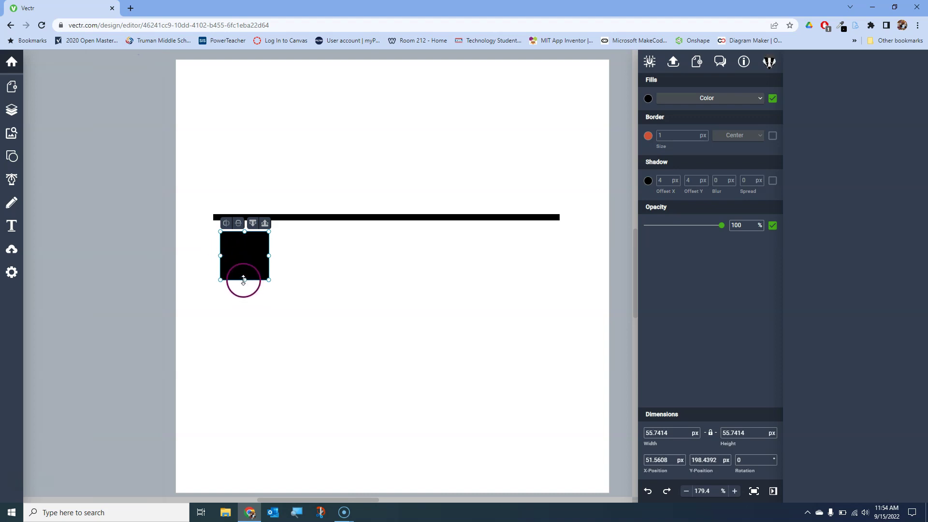
pyautogui.moveTo(245, 280); pyautogui.dragTo(267, 217)
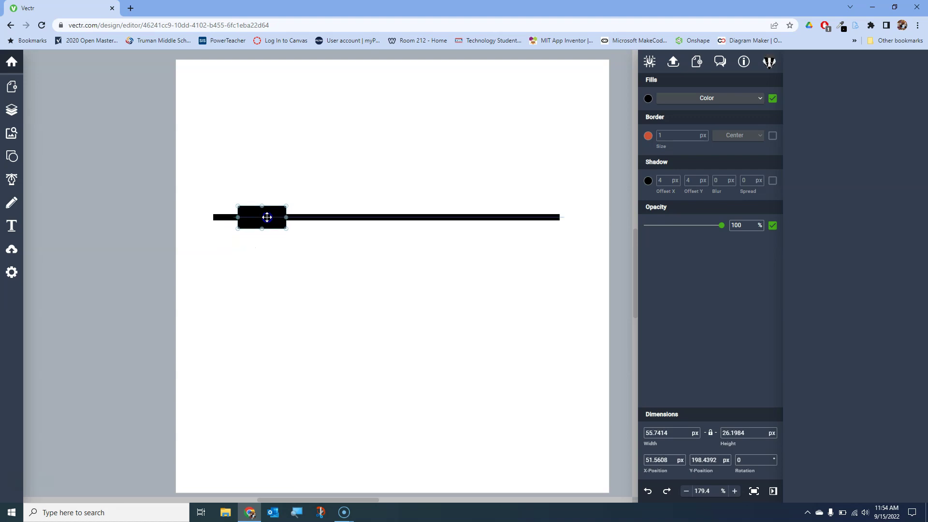
pyautogui.moveTo(267, 218); pyautogui.dragTo(239, 216)
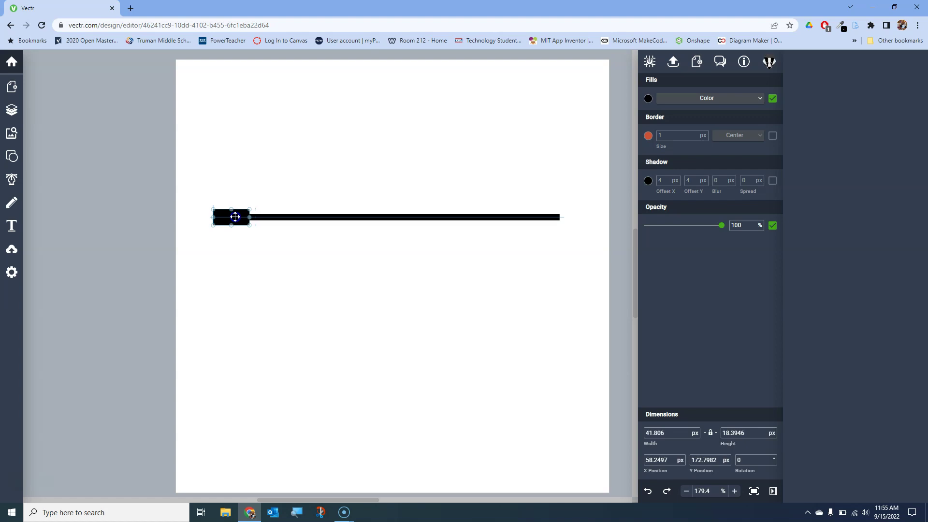
pyautogui.click(213, 219)
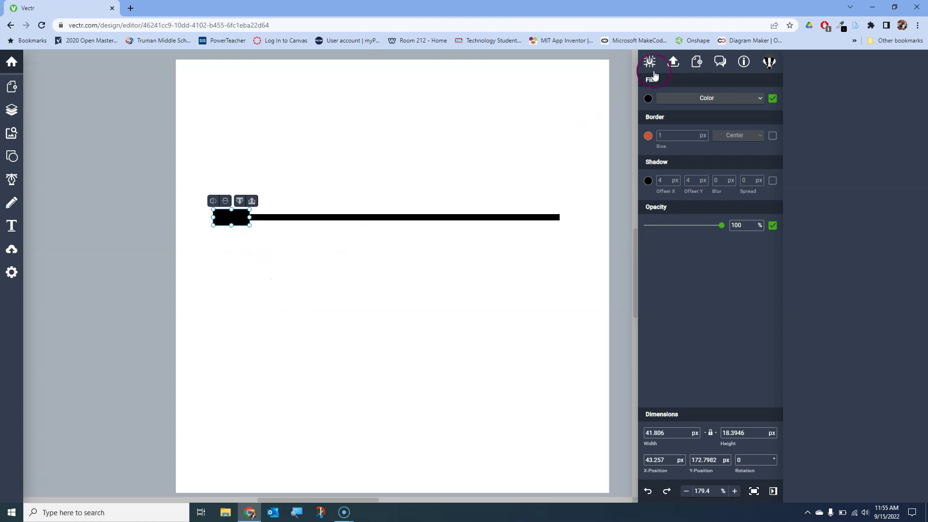
pyautogui.click(649, 63)
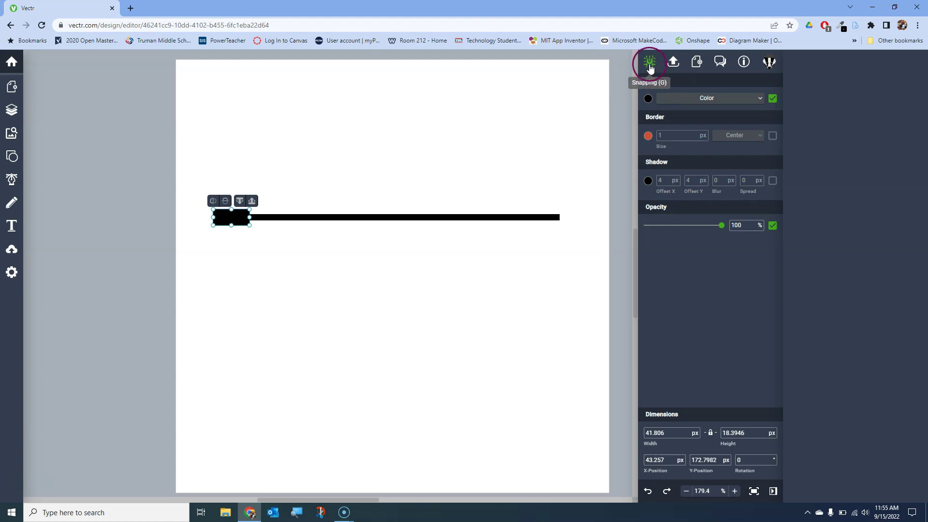
pyautogui.click(313, 267)
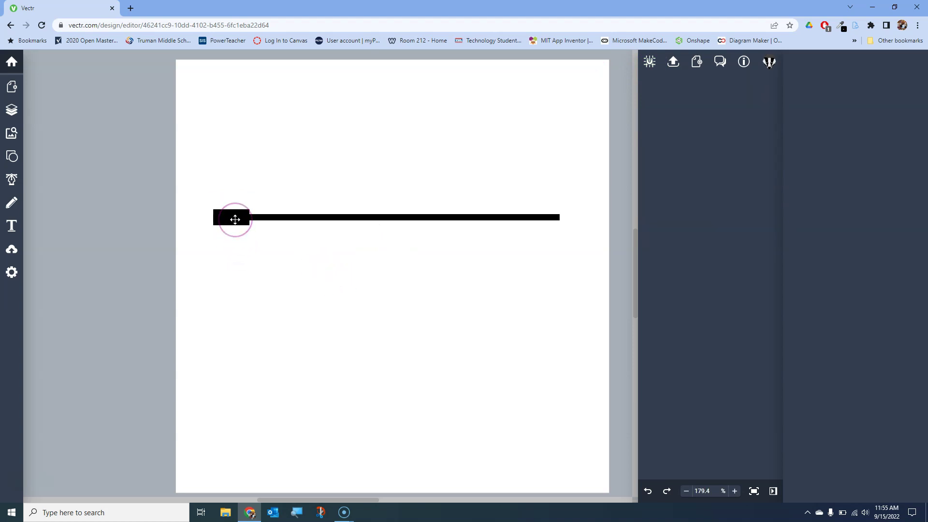
# - Change the short rectangle's fill to white (#FFFFFF) so it masks the bar's left end
pyautogui.click(235, 220)
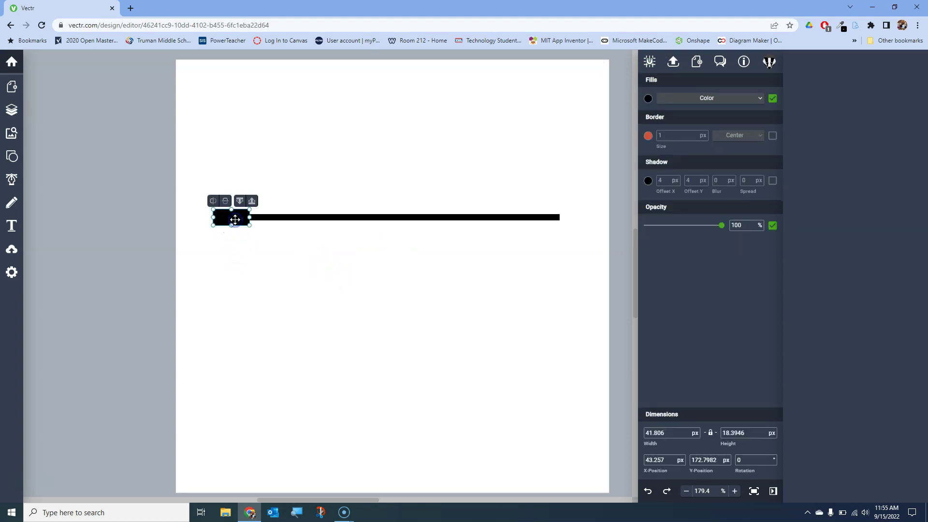
pyautogui.click(648, 99)
pyautogui.moveTo(567, 139); pyautogui.dragTo(510, 77)
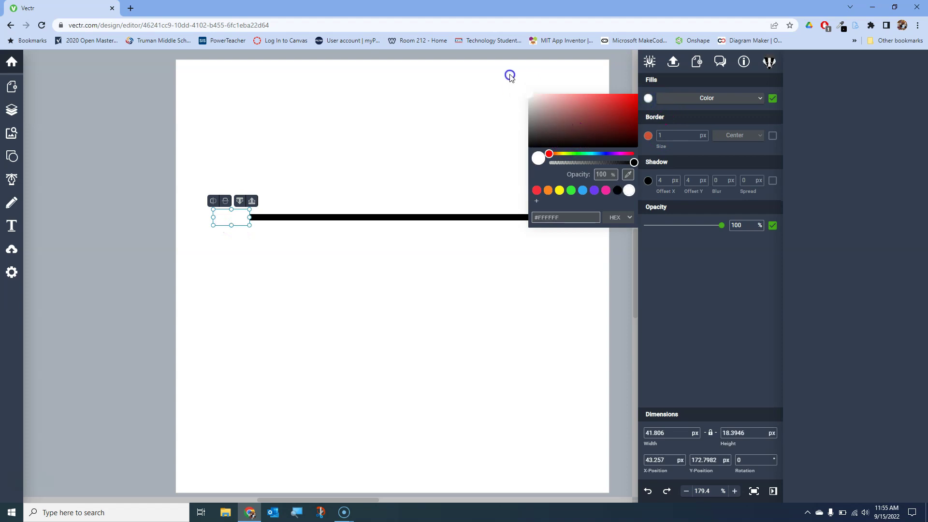
pyautogui.click(623, 259)
pyautogui.click(314, 264)
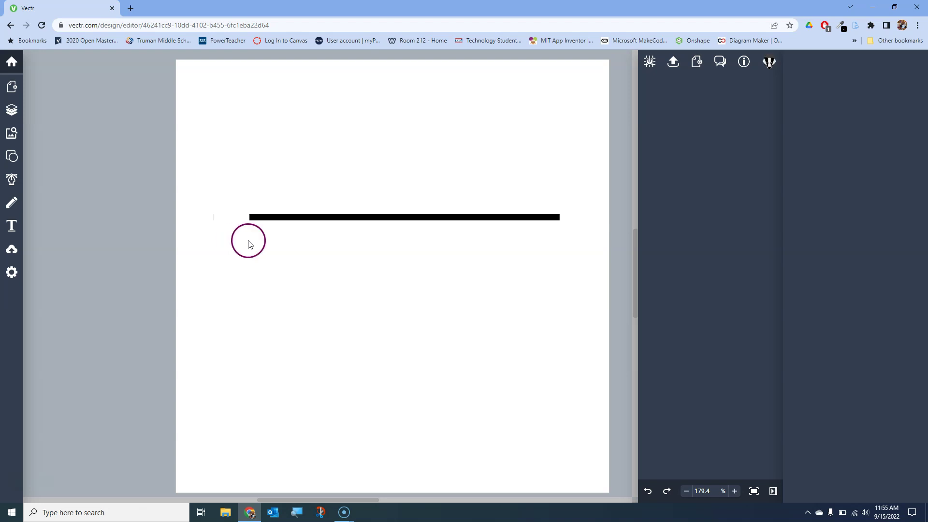
# - Spread copies of the white rectangle along the bar at even intervals, including its right end
pyautogui.click(235, 218)
pyautogui.click(235, 217)
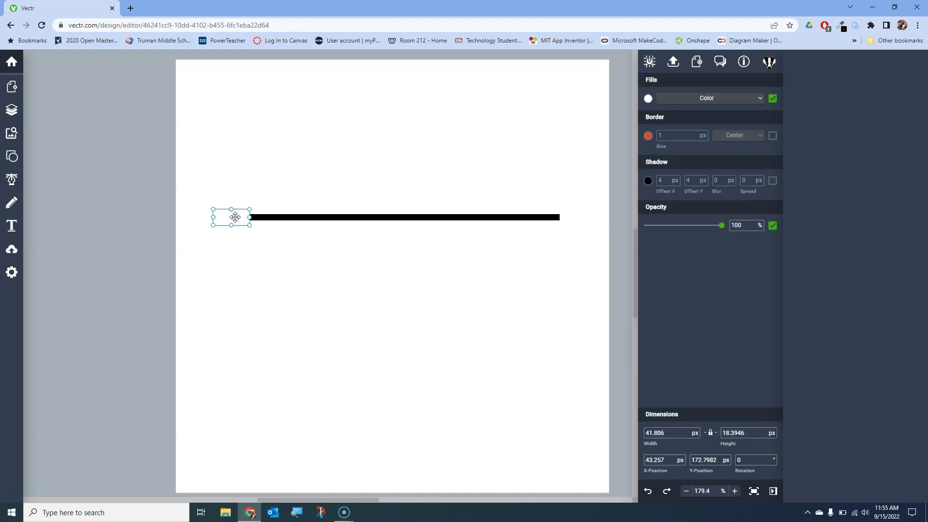
pyautogui.moveTo(235, 218); pyautogui.dragTo(518, 218)
pyautogui.click(445, 221)
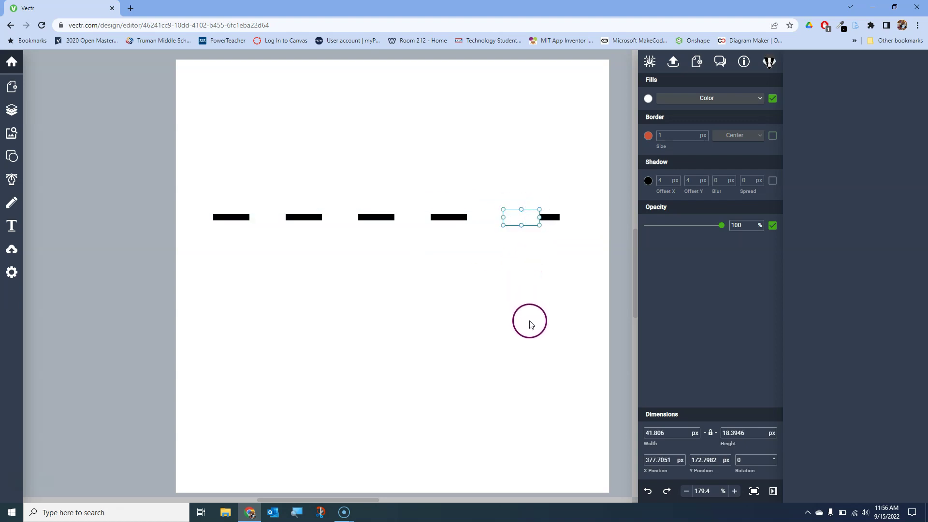
pyautogui.click(420, 249)
pyautogui.moveTo(425, 242); pyautogui.dragTo(559, 216)
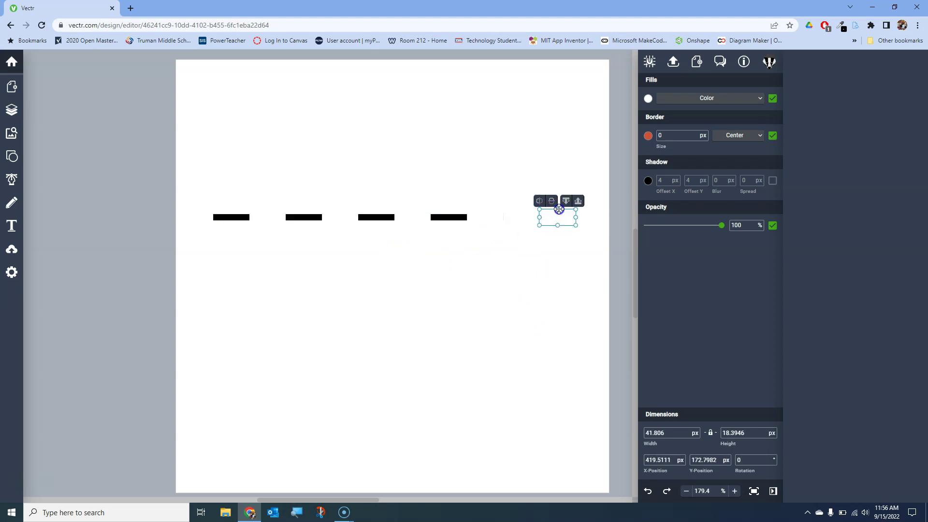
pyautogui.moveTo(557, 217); pyautogui.dragTo(527, 165)
pyautogui.click(551, 218)
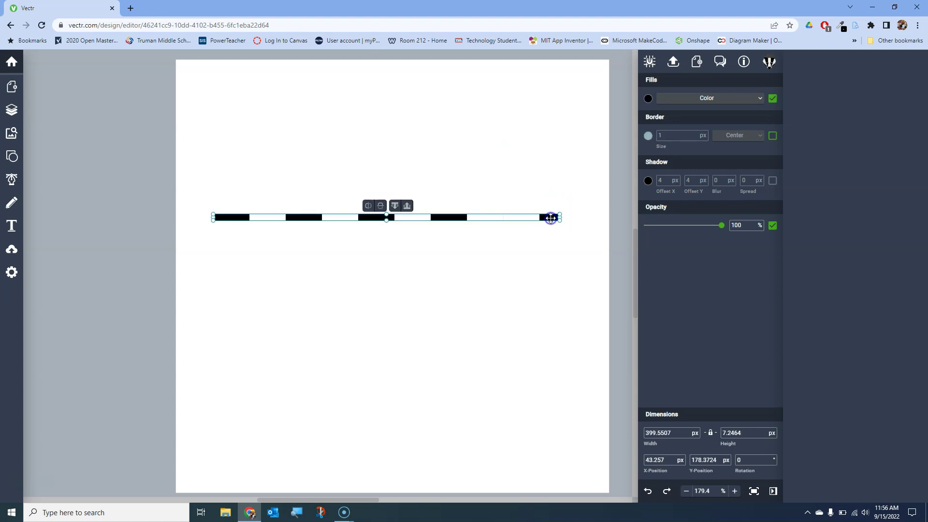
pyautogui.moveTo(561, 218); pyautogui.dragTo(590, 216)
pyautogui.click(537, 176)
pyautogui.click(527, 161)
pyautogui.moveTo(532, 166); pyautogui.dragTo(524, 217)
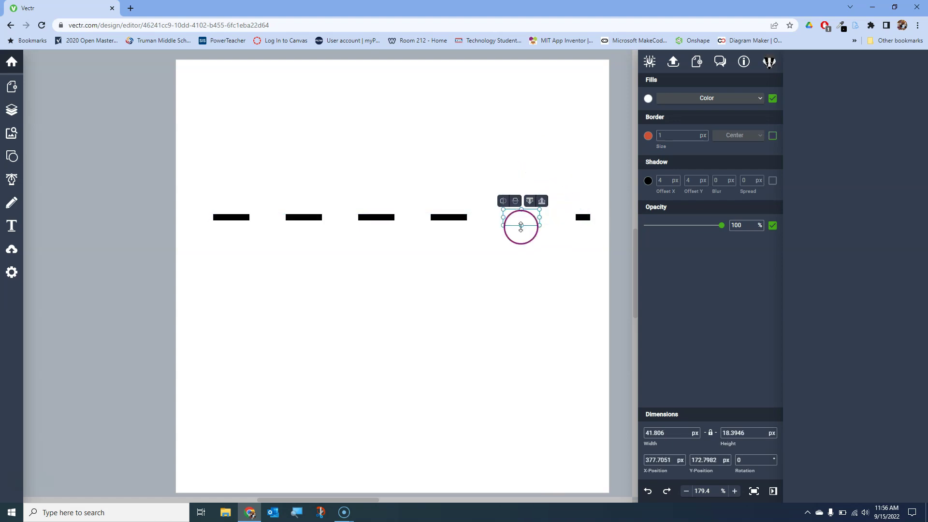
pyautogui.click(520, 226)
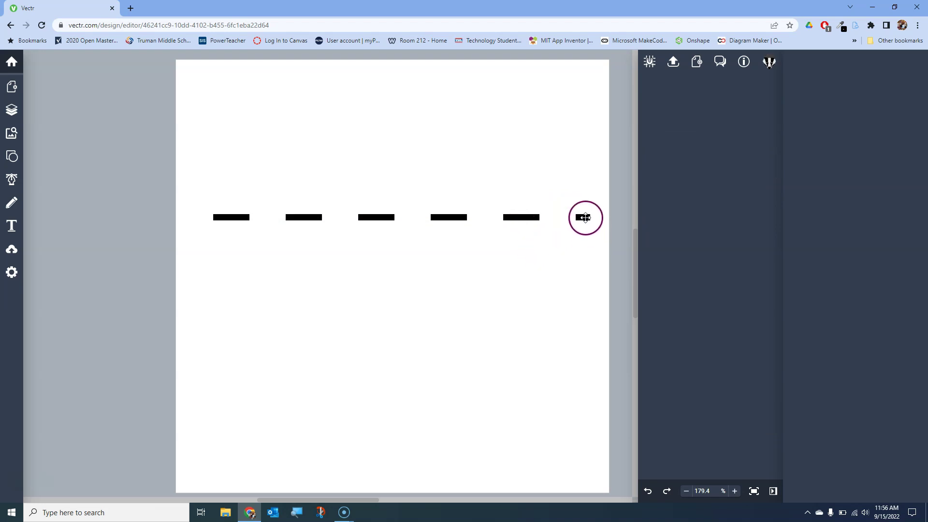
pyautogui.click(586, 218)
pyautogui.scroll(5, 587, 217)
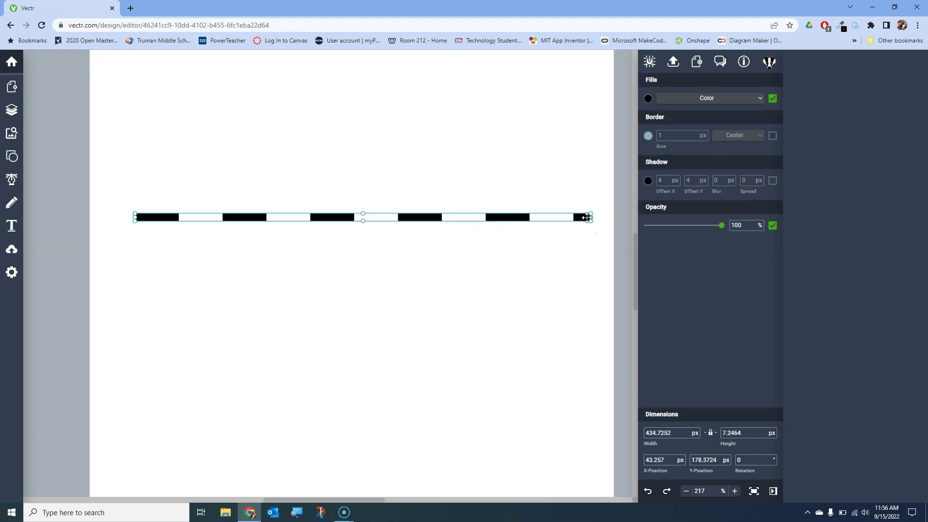
pyautogui.scroll(3, 587, 217)
pyautogui.click(591, 218)
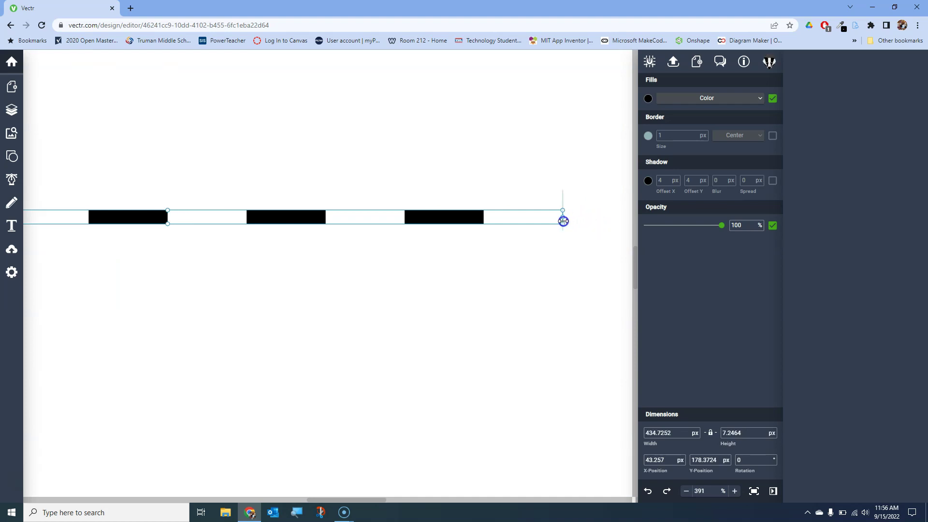
pyautogui.click(543, 245)
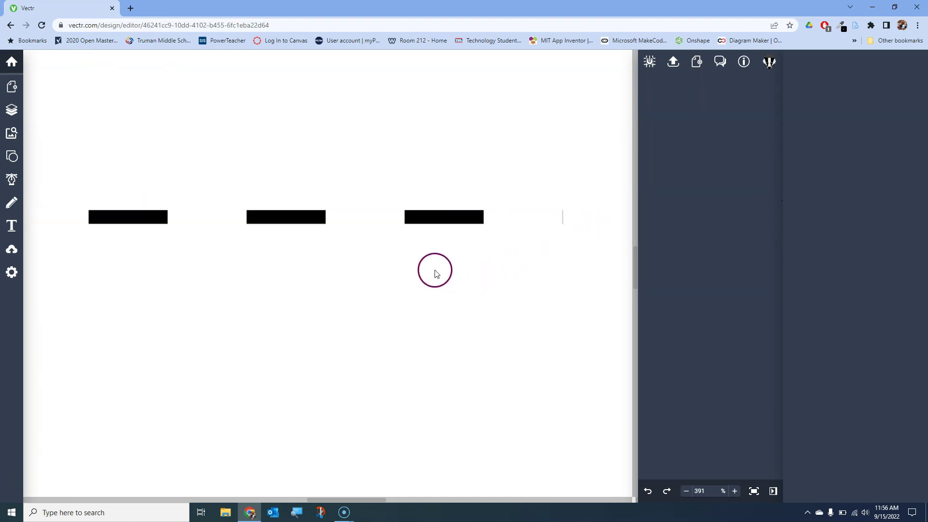
pyautogui.scroll(-2, 434, 273)
pyautogui.scroll(-3, 434, 273)
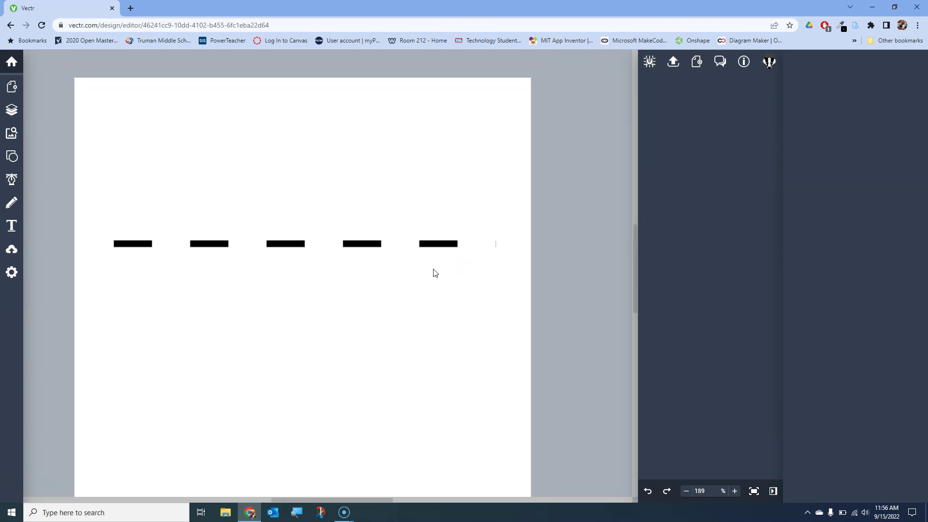
# - Uncover the fifth dash, trim the bar's right end to it, and delete the leftover white piece
pyautogui.click(458, 261)
pyautogui.click(475, 243)
pyautogui.moveTo(476, 244); pyautogui.dragTo(446, 242)
pyautogui.click(493, 243)
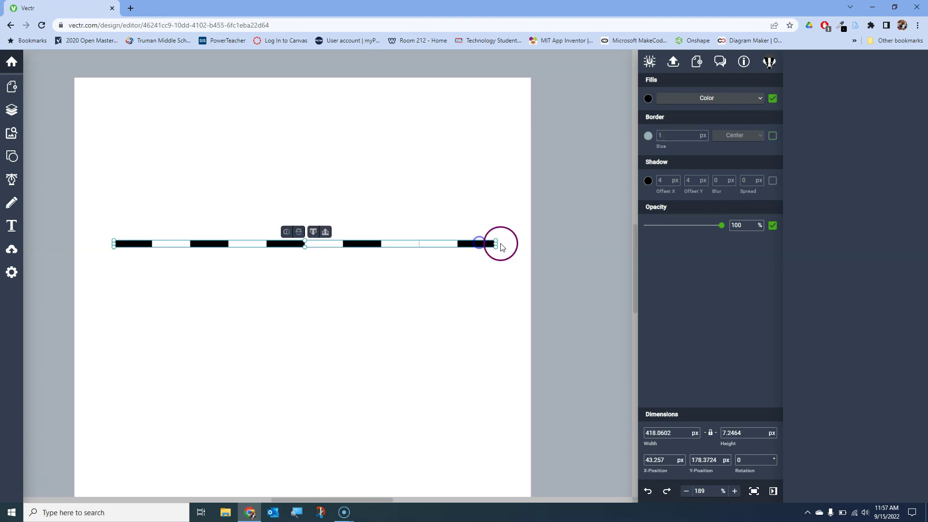
pyautogui.moveTo(494, 243); pyautogui.dragTo(476, 245)
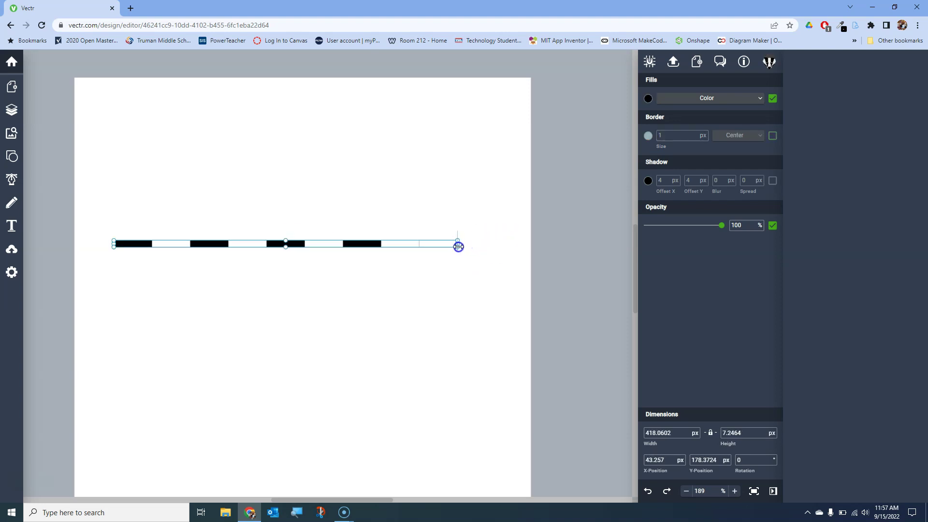
pyautogui.click(436, 245)
pyautogui.press('Delete')
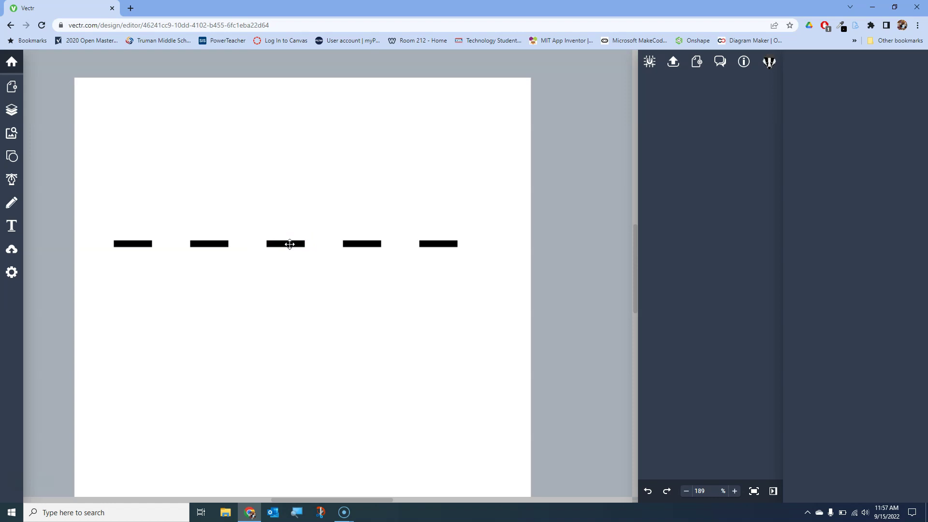
pyautogui.moveTo(290, 244); pyautogui.dragTo(328, 311)
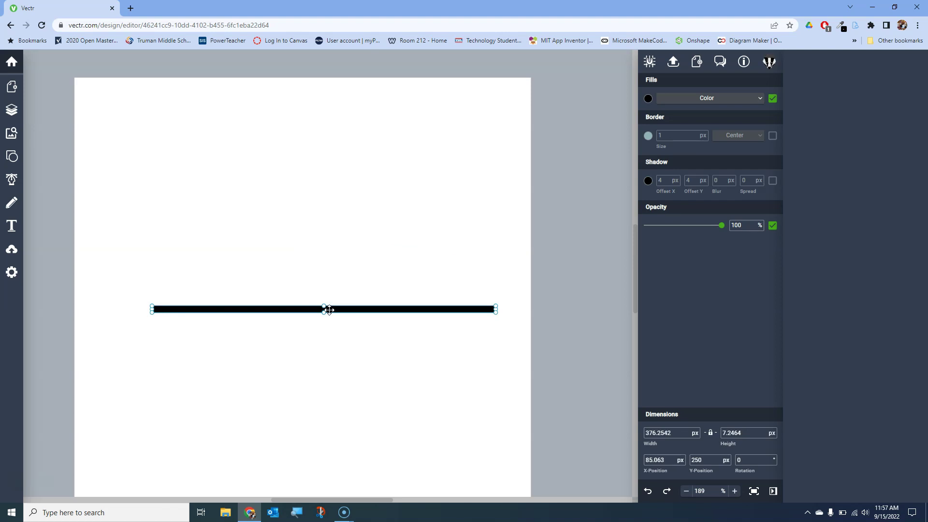
pyautogui.hotkey('ctrl', 'z')
pyautogui.click(329, 310)
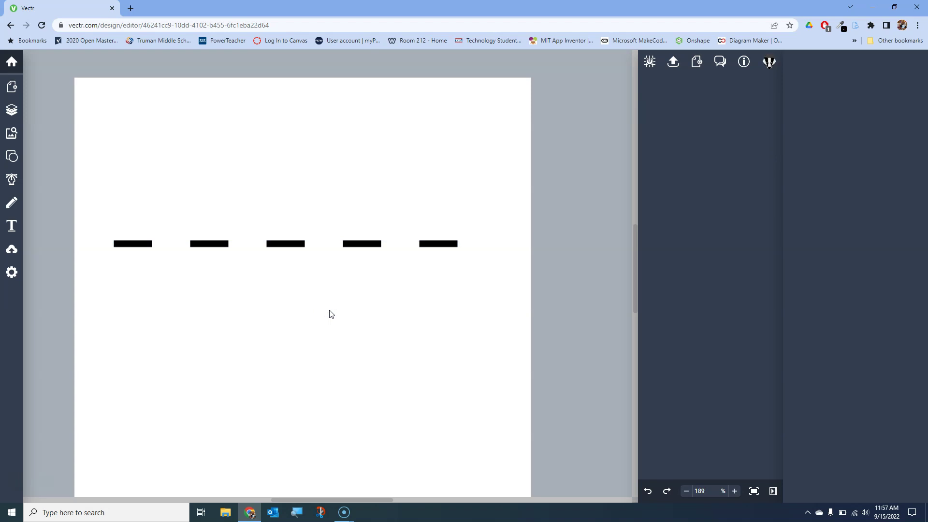
pyautogui.click(335, 315)
# - Select the bar with all white rectangles and subtract them into one dashed path
pyautogui.moveTo(97, 193); pyautogui.dragTo(512, 323)
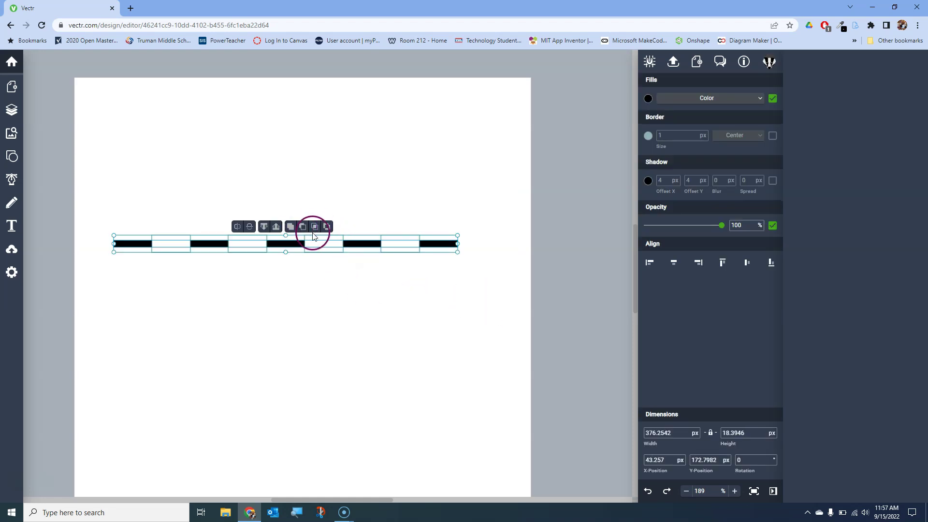
pyautogui.click(303, 229)
pyautogui.click(63, 95)
# - Verify the subtraction result in Layers by hiding and reshowing the last path
pyautogui.click(13, 109)
pyautogui.click(42, 111)
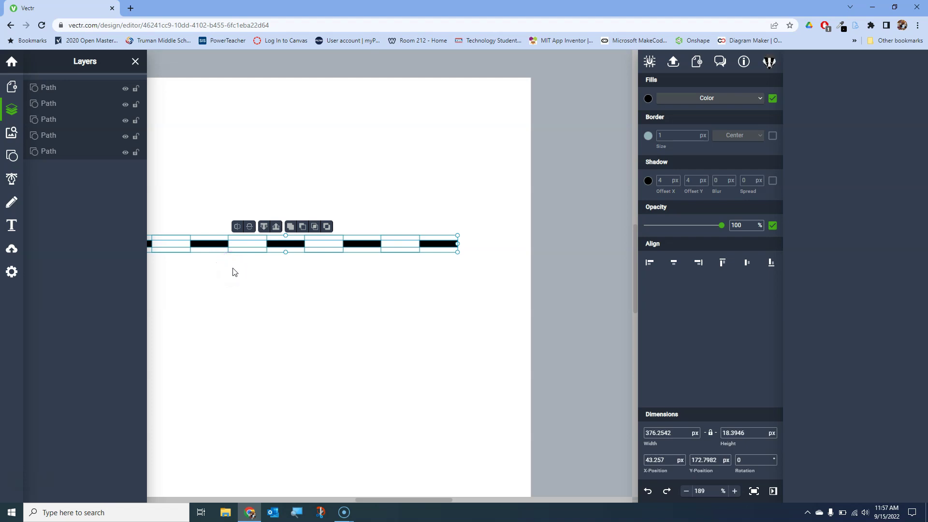
pyautogui.click(124, 154)
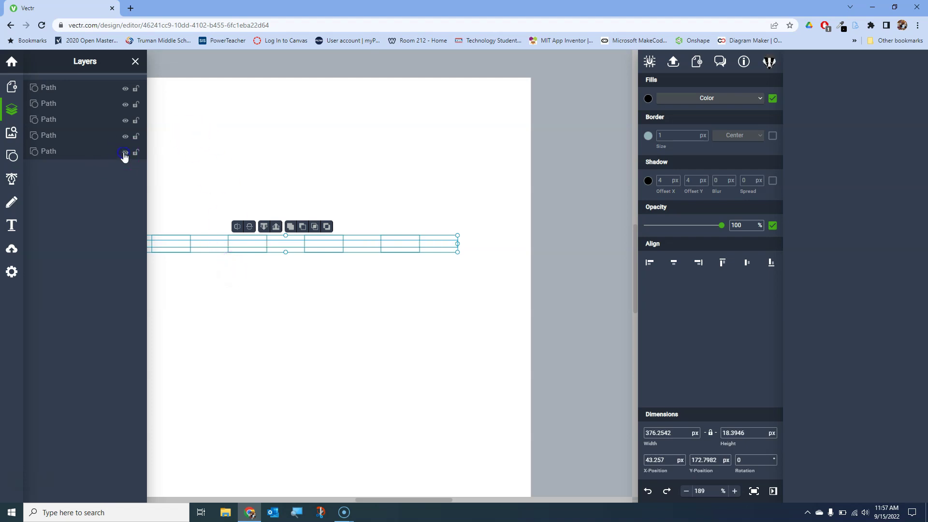
pyautogui.click(124, 154)
pyautogui.click(241, 189)
pyautogui.click(137, 69)
pyautogui.click(303, 226)
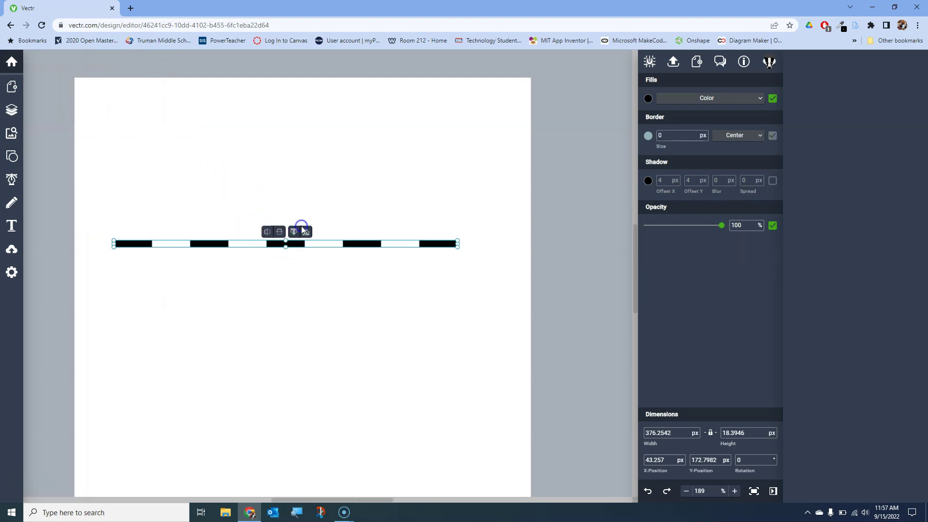
pyautogui.click(317, 298)
pyautogui.click(317, 300)
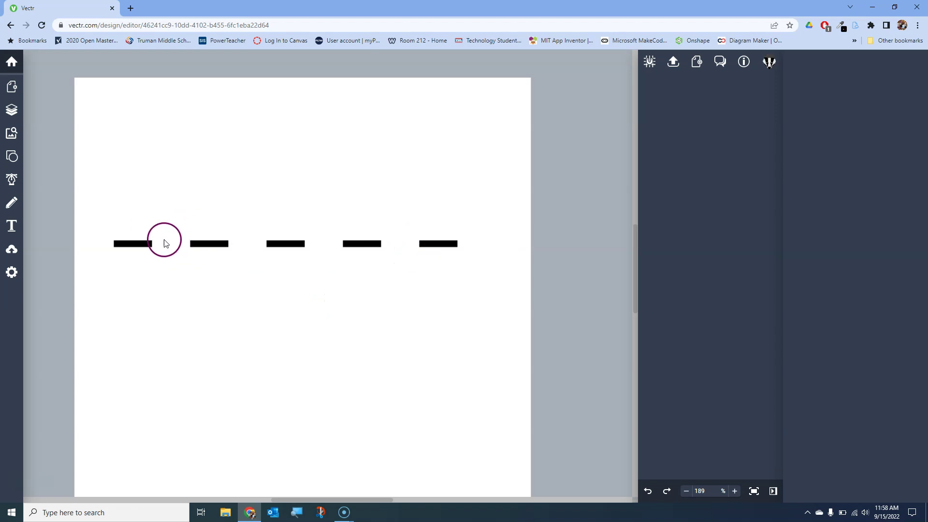
# - Nudge the dashed line slightly, ending at X 48.02 px, Y 192.66 px
pyautogui.click(132, 244)
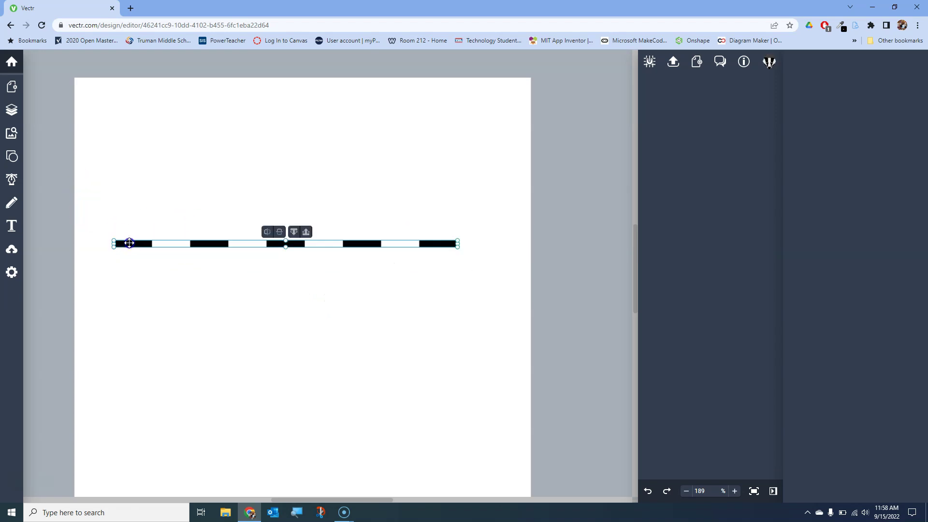
pyautogui.moveTo(130, 244)
pyautogui.mouseDown()
pyautogui.moveTo(152, 249)
pyautogui.moveTo(165, 238)
pyautogui.moveTo(141, 271)
pyautogui.moveTo(140, 245)
pyautogui.mouseUp()
pyautogui.click(173, 249)
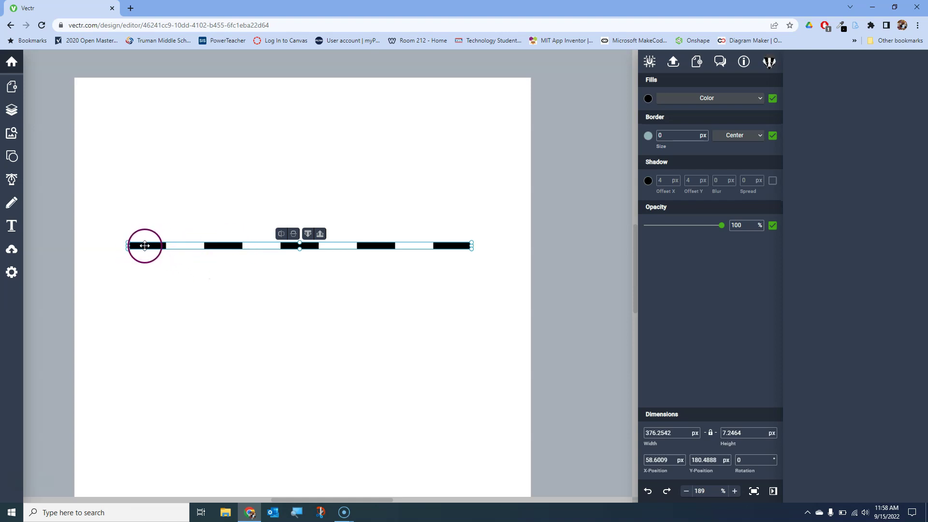
pyautogui.moveTo(145, 246)
pyautogui.mouseDown()
pyautogui.moveTo(174, 283)
pyautogui.moveTo(133, 257)
pyautogui.mouseUp()
pyautogui.click(386, 364)
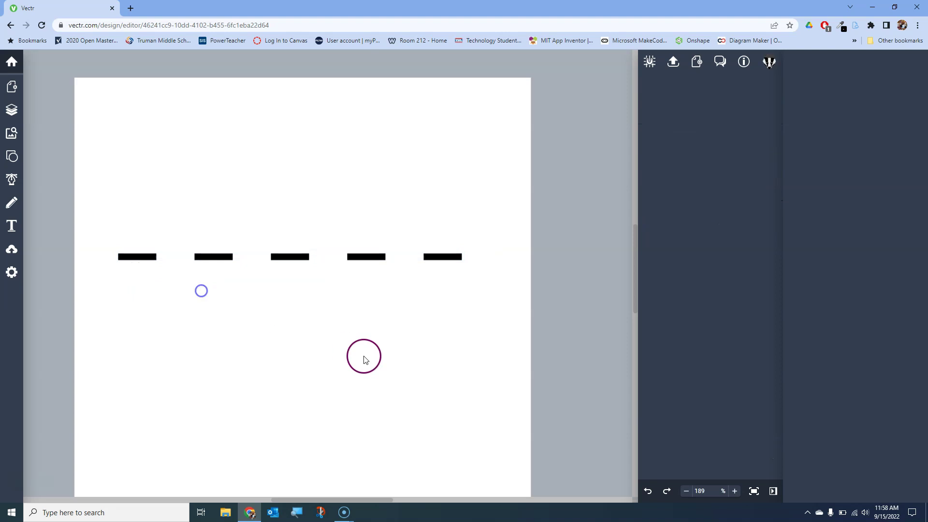
pyautogui.click(142, 256)
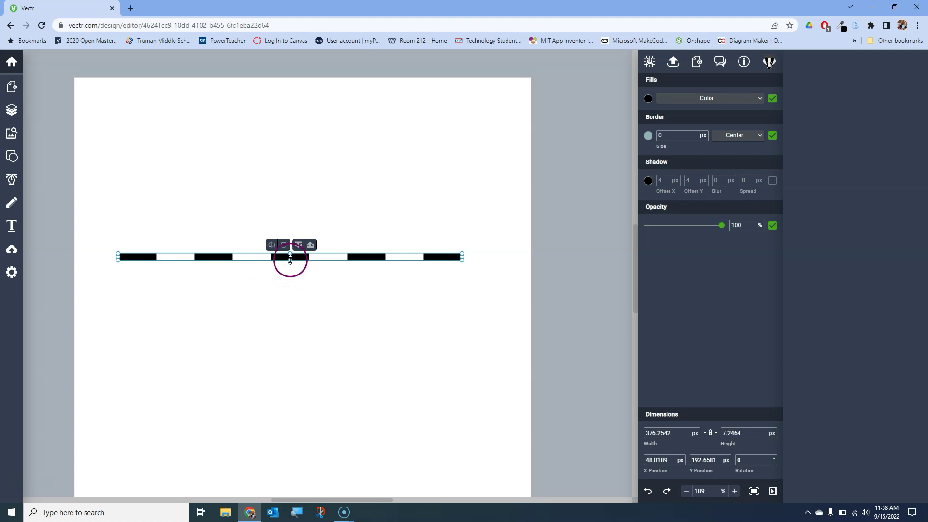
# - Leave the dashed line without a shadow and resize it to a thin 376.25 × 8.26 px bar
pyautogui.moveTo(290, 261); pyautogui.dragTo(289, 335)
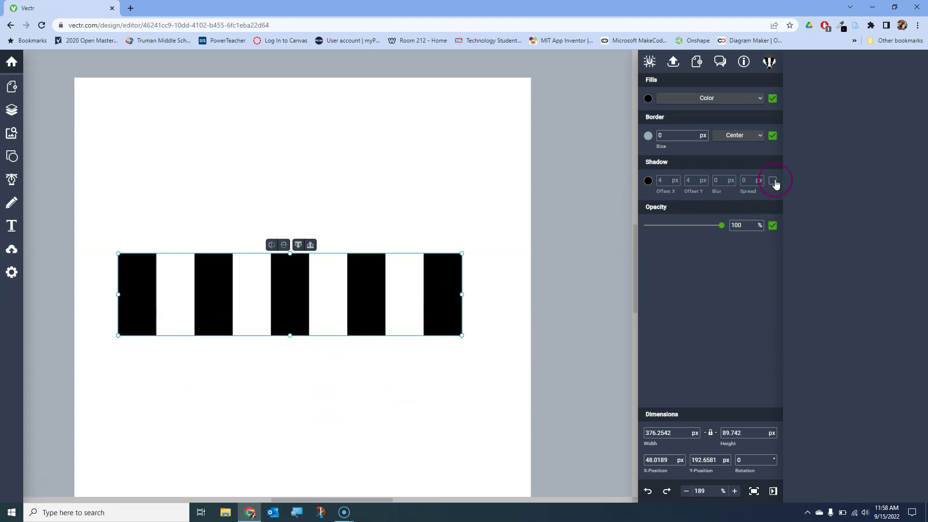
pyautogui.click(774, 181)
pyautogui.click(774, 182)
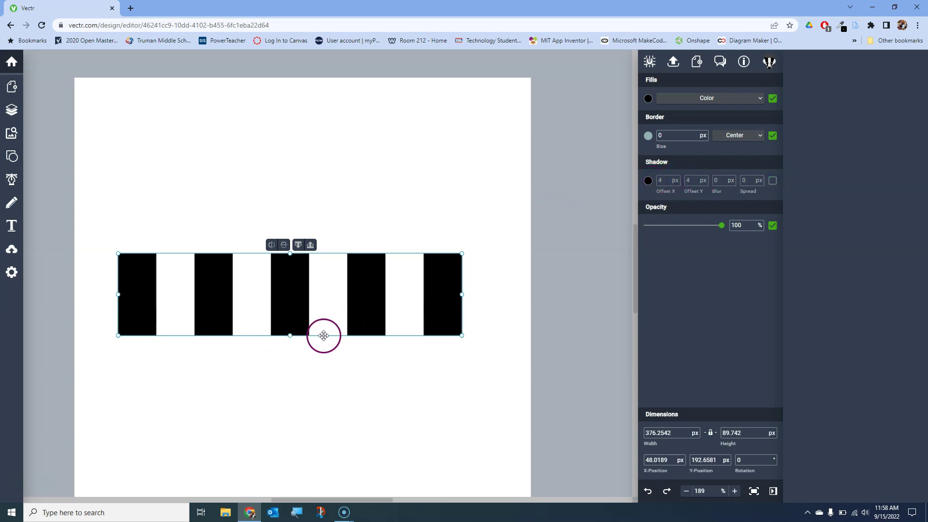
pyautogui.click(312, 372)
pyautogui.click(290, 305)
pyautogui.moveTo(290, 333); pyautogui.dragTo(296, 261)
# - Fill the five dashes with blue (#0024FF)
pyautogui.click(648, 100)
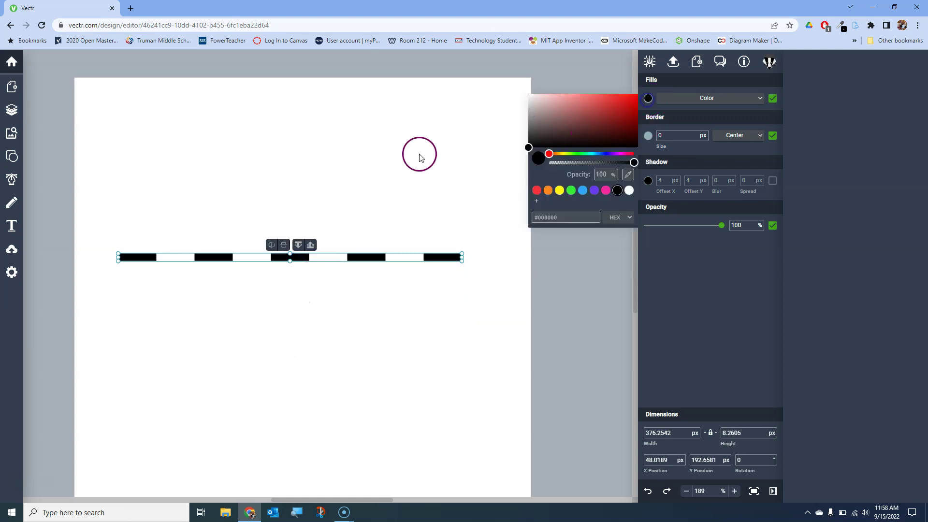
pyautogui.click(604, 153)
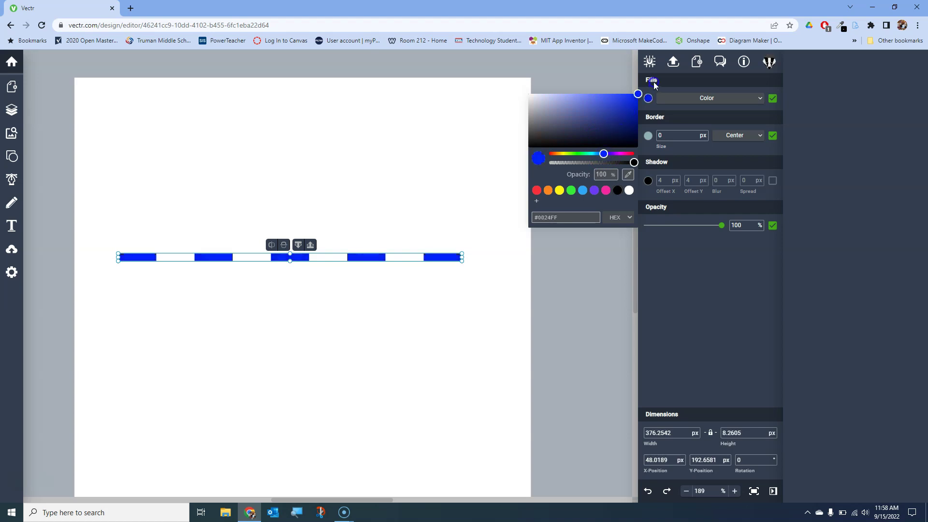
pyautogui.click(418, 358)
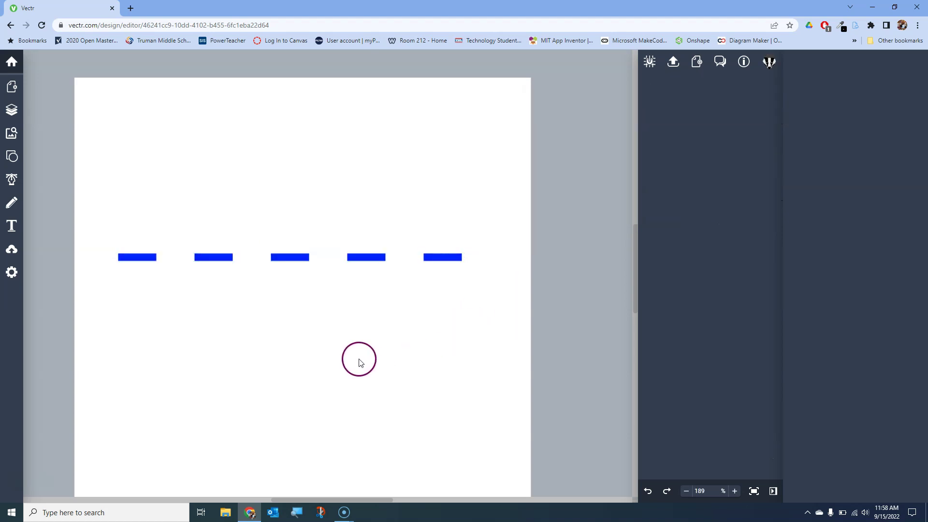
# - Tilt the blue dashed line to -2° rotation, then return it to 0° so it lies level
pyautogui.click(386, 245)
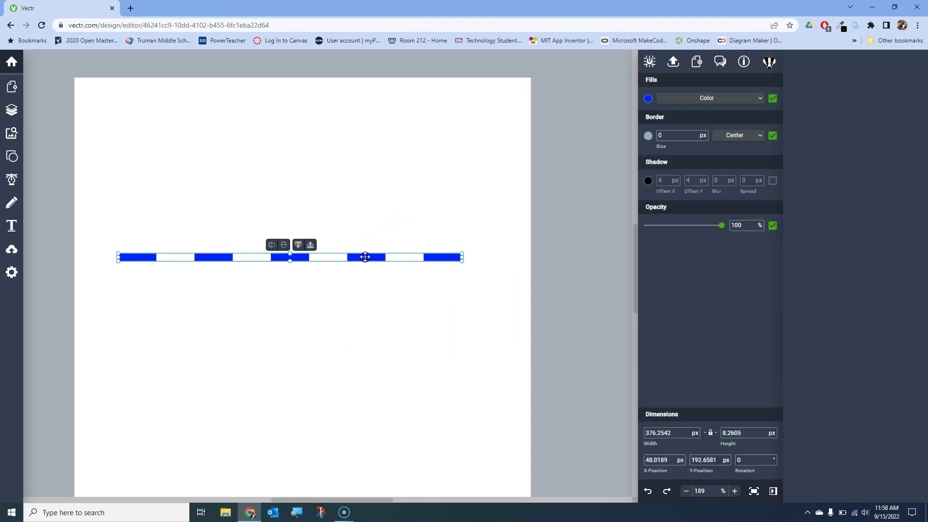
pyautogui.click(775, 463)
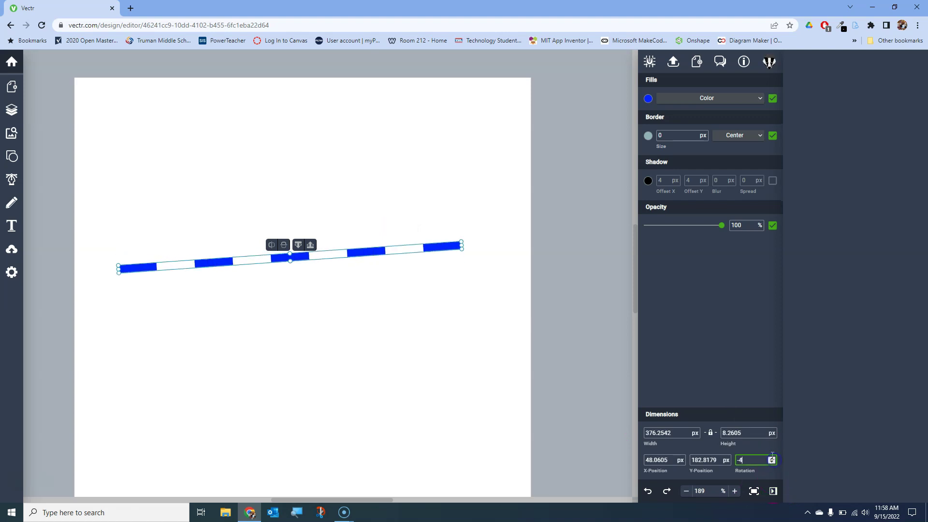
pyautogui.click(772, 459)
pyautogui.click(772, 459)
pyautogui.click(295, 324)
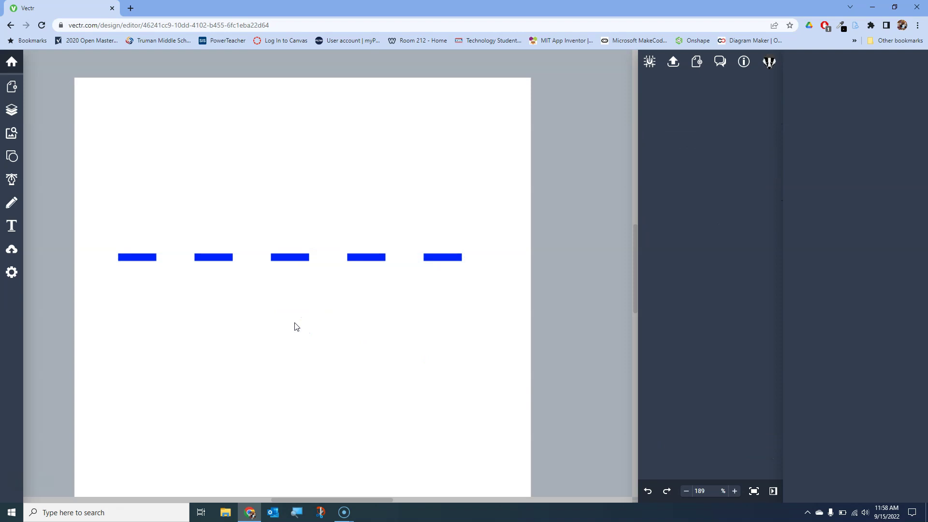